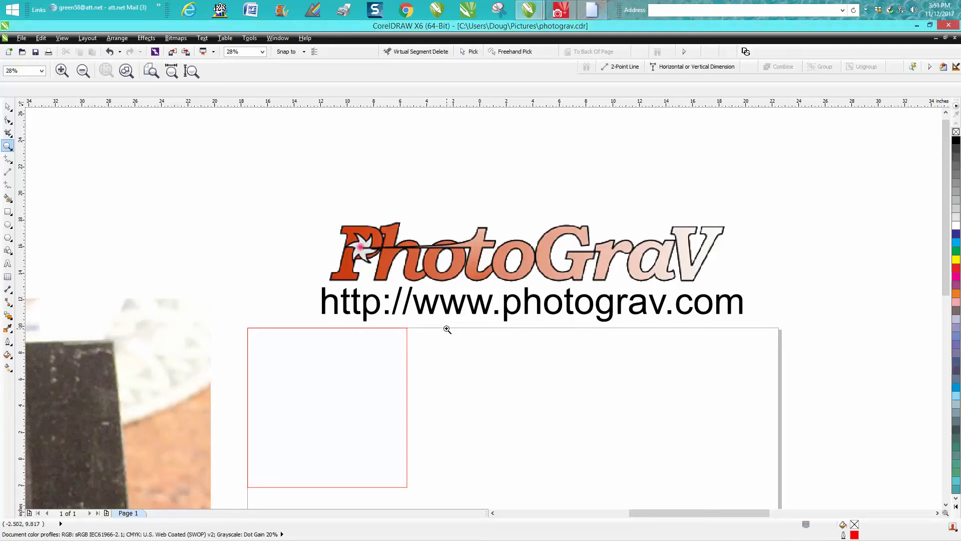
- Zoom in on the engraved granite sample, then the logo and colour family photo, then zoom out
scroll(446, 325, down, 2)
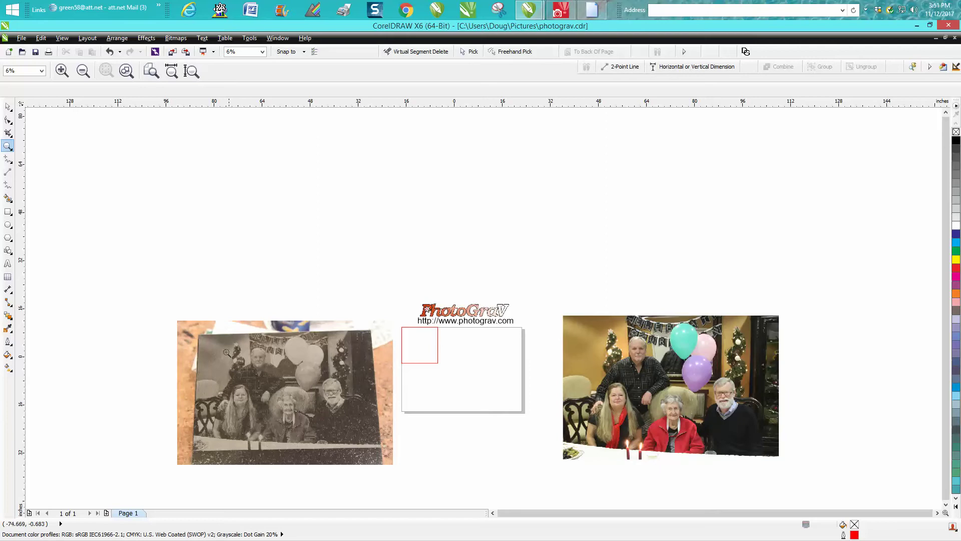
drag(177, 322, 382, 473)
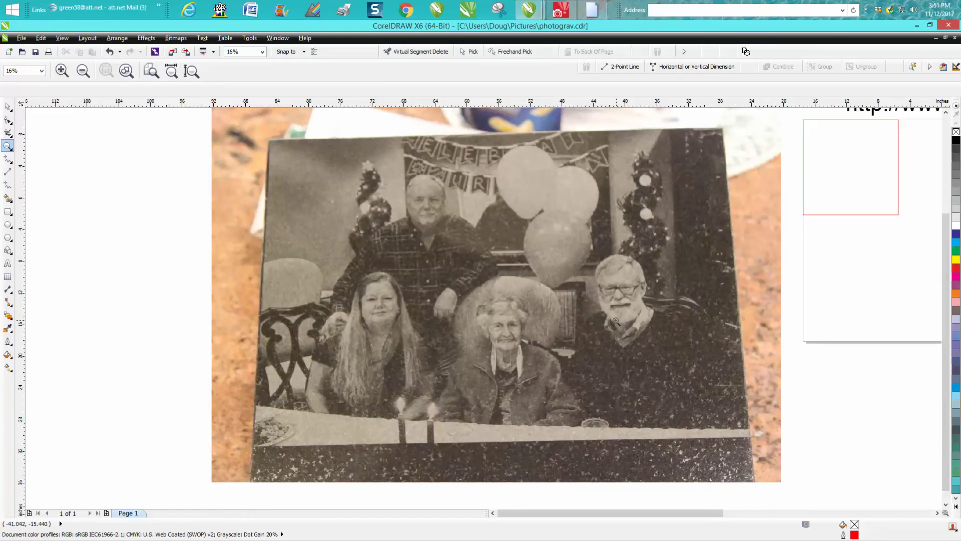
scroll(553, 250, down, 2)
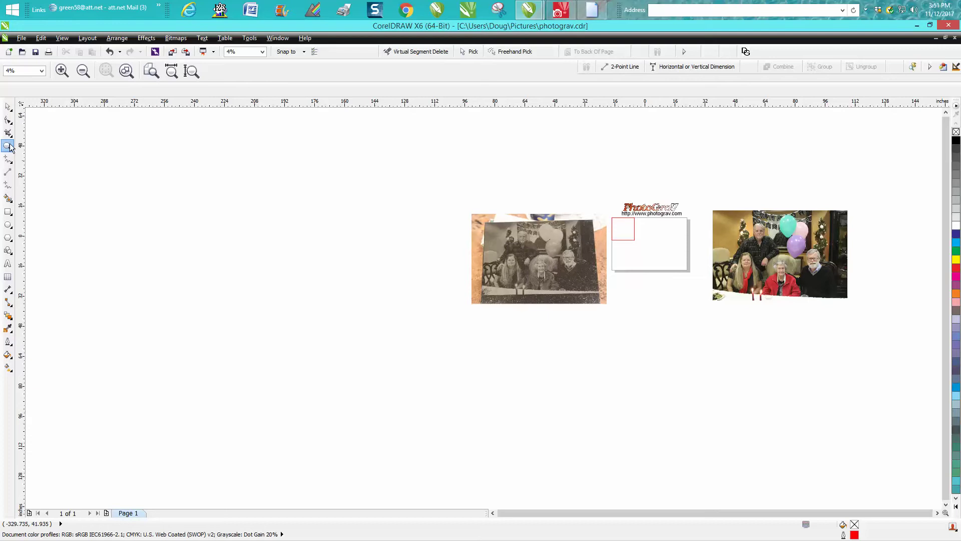
drag(620, 195, 859, 299)
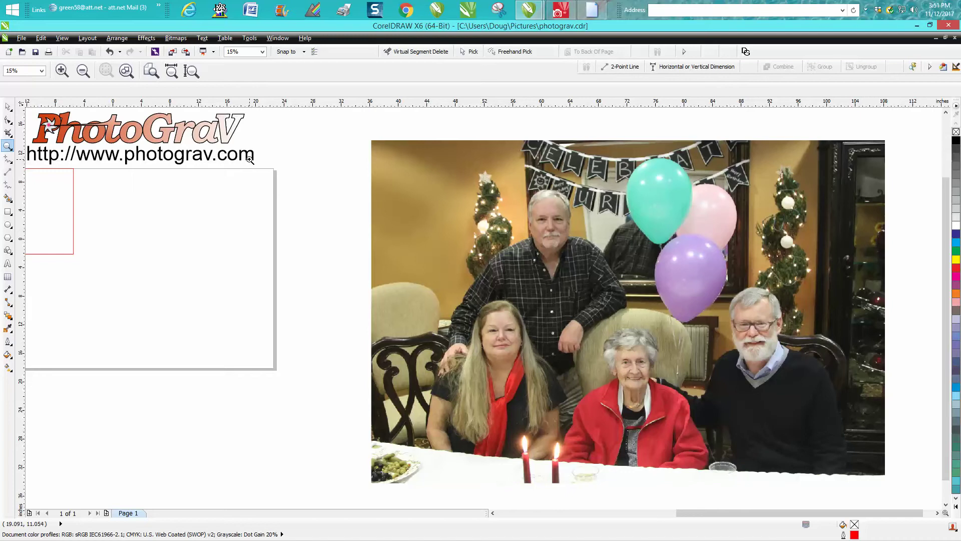
right_click(287, 161)
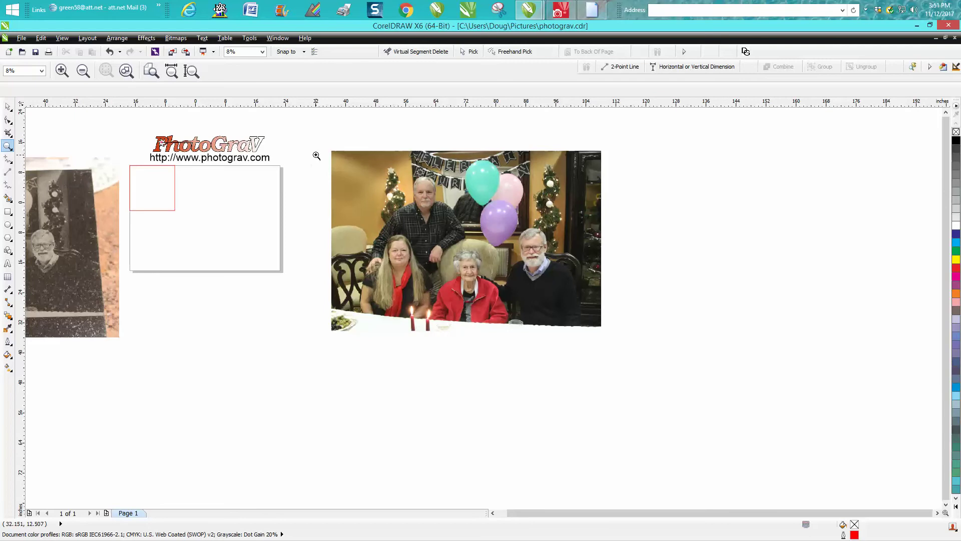
- Switch to the family photo photograv4.jpg in PHOTO-PAINT X7
click(564, 13)
click(564, 13)
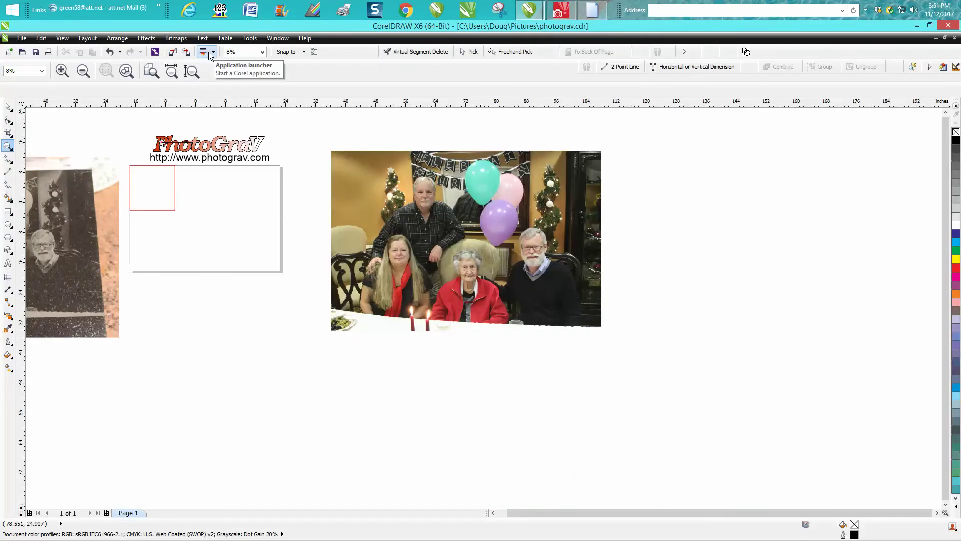
click(555, 14)
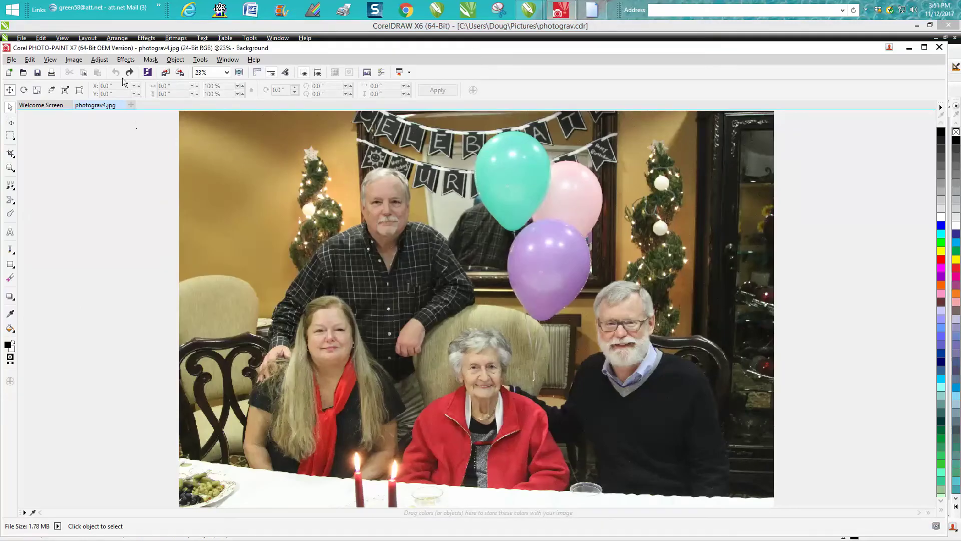
- Convert photograv4.jpg to 8-bit grayscale with Image > Convert to Grayscale (8-bit)
click(77, 60)
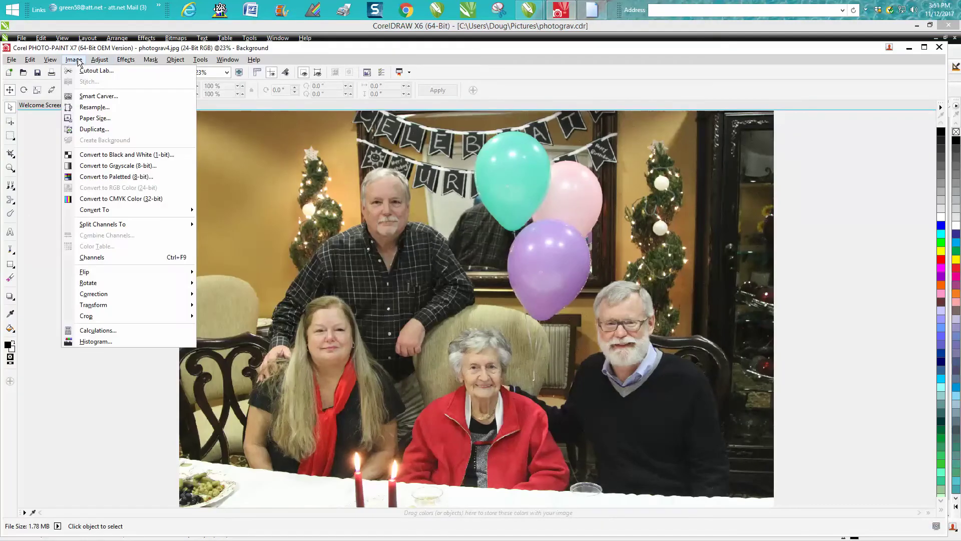
click(103, 166)
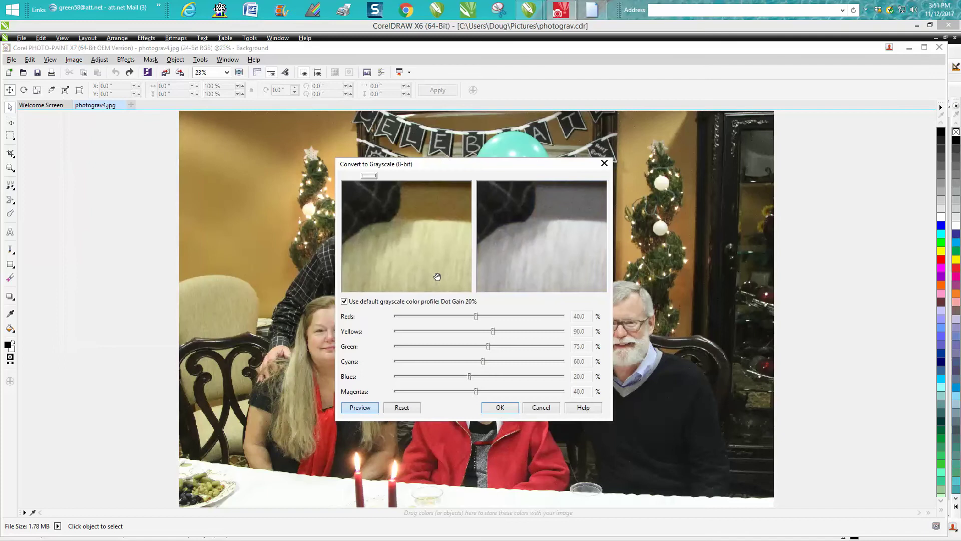
click(503, 408)
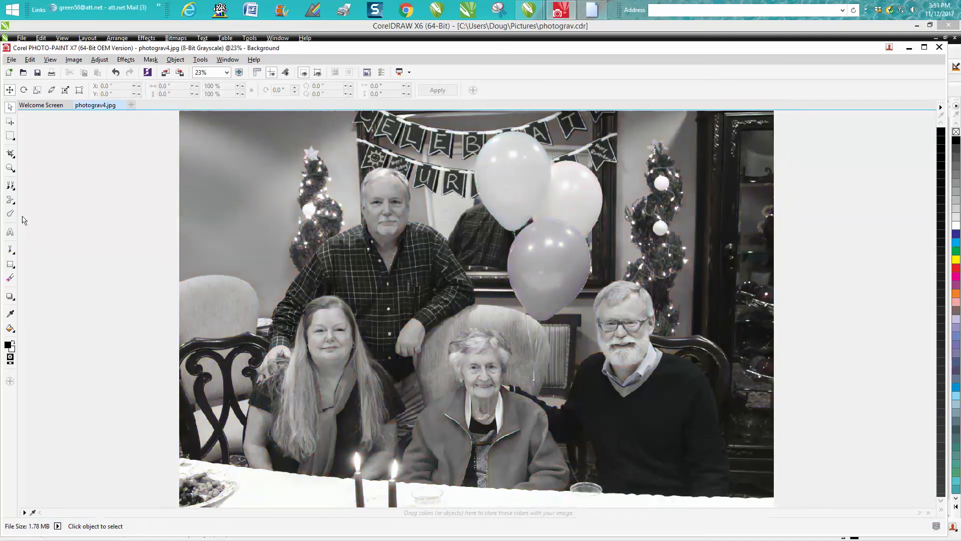
click(11, 60)
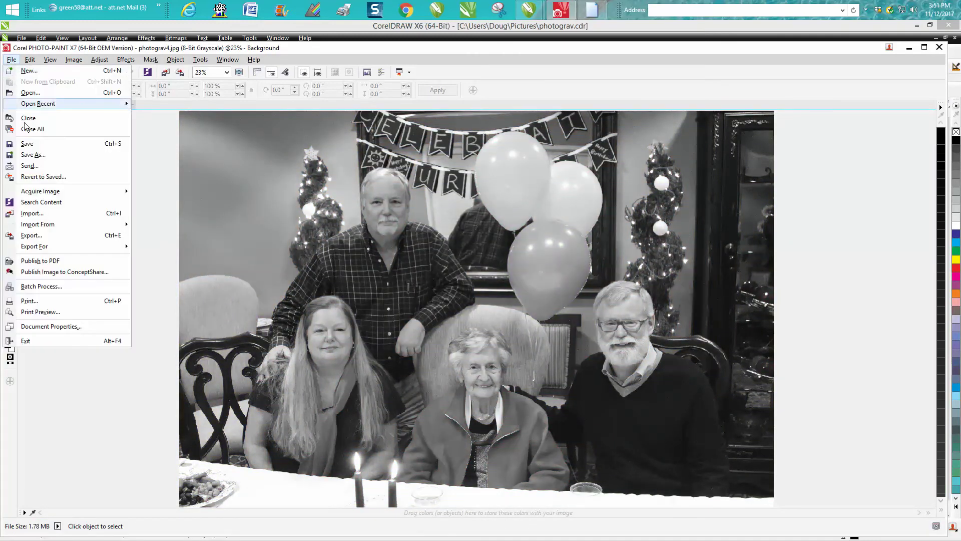
- Save the grayscale photo as photograv5.jpg with default JPEG settings, then minimize both Corel windows
click(42, 155)
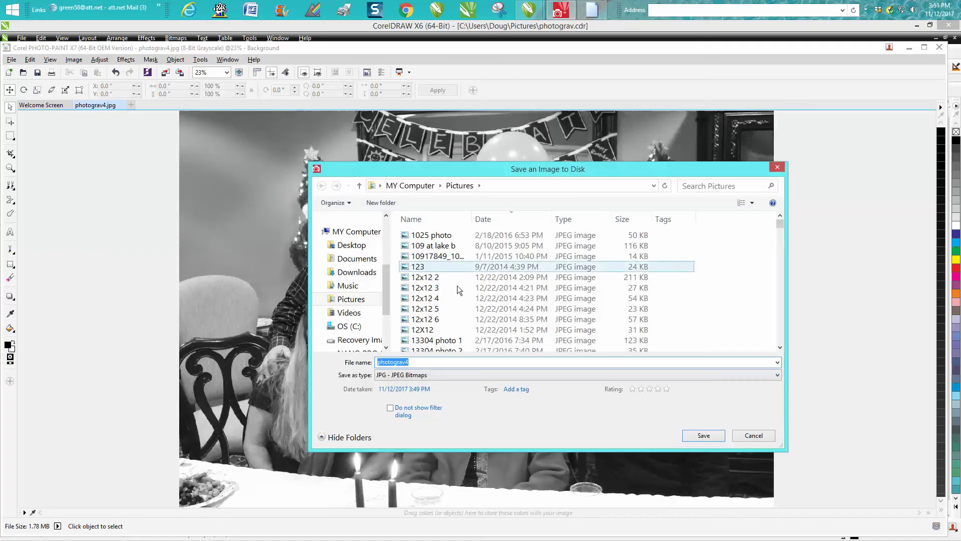
click(440, 359)
key(BackSpace)
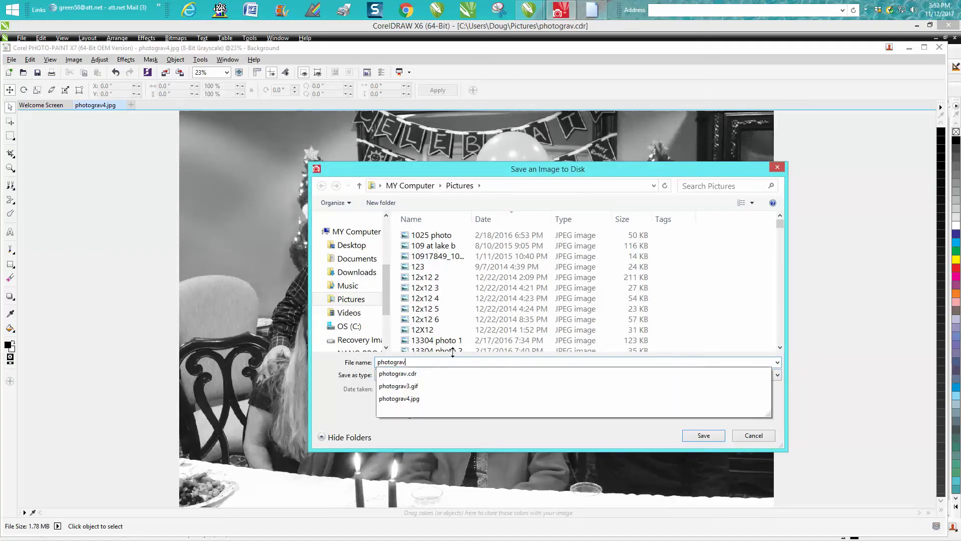
text(5)
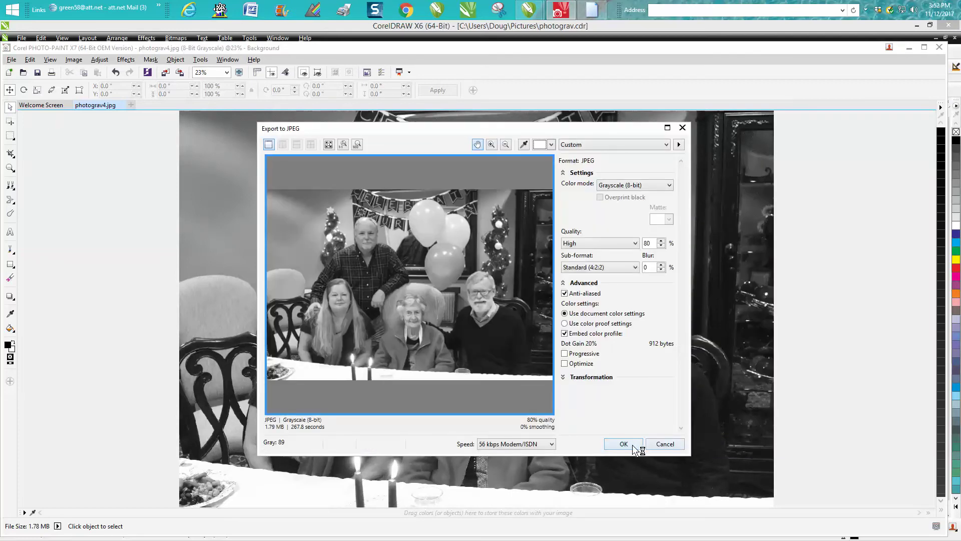
click(626, 444)
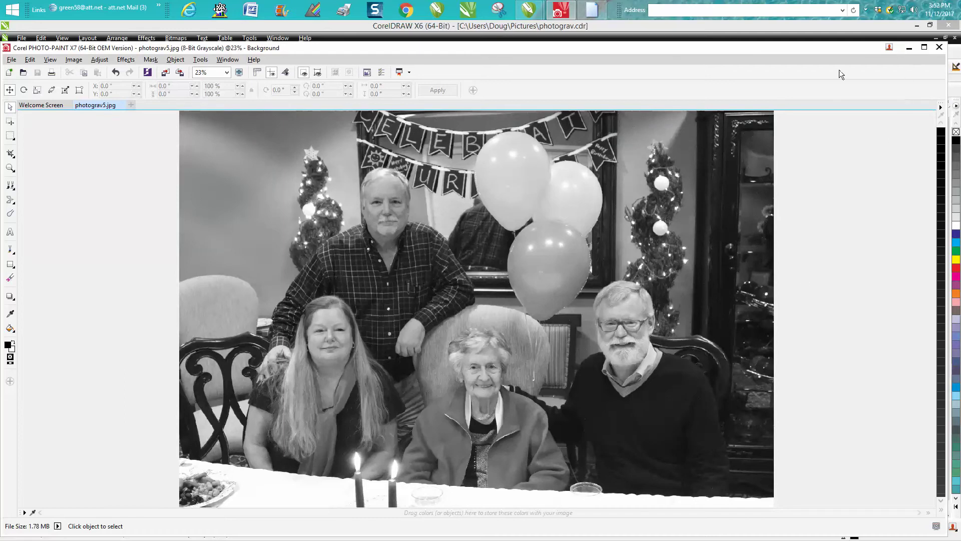
click(917, 25)
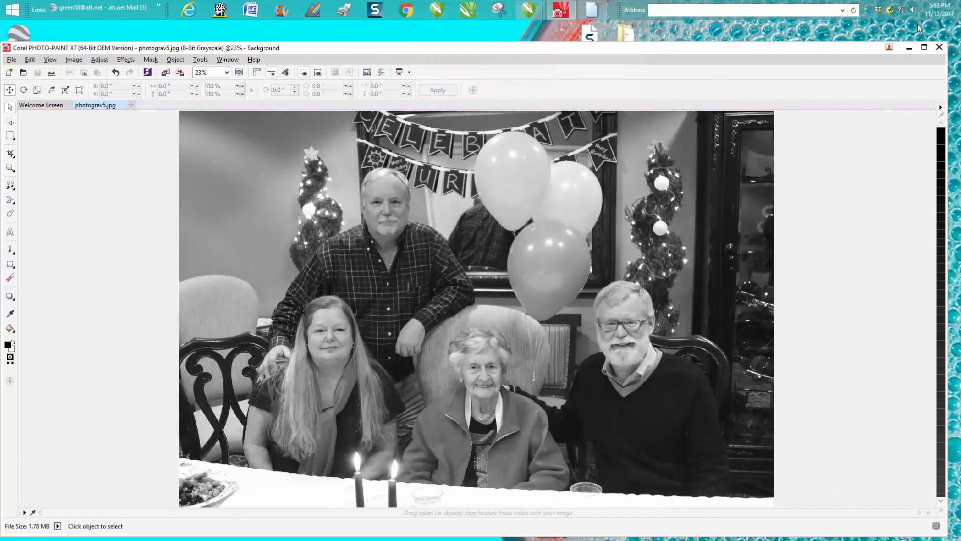
click(911, 48)
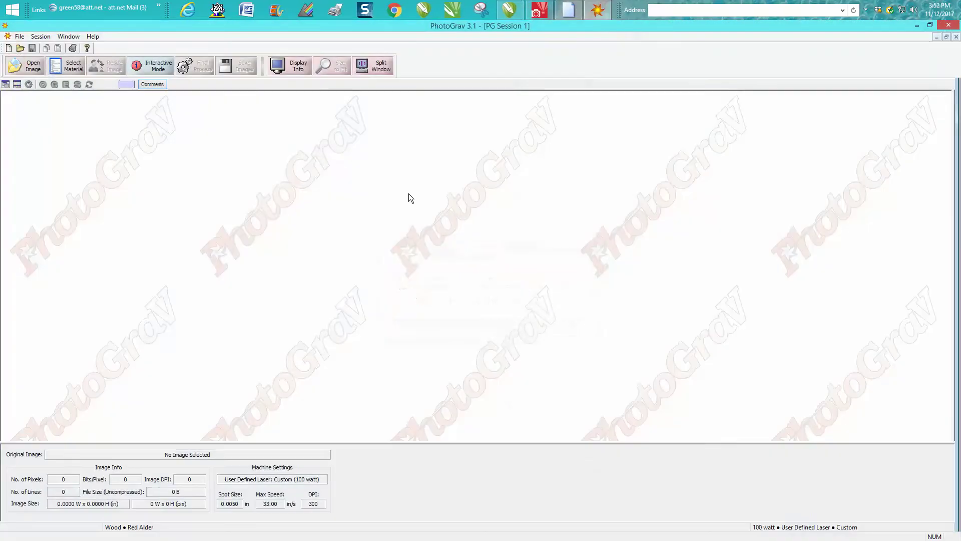
- Load photograv5.jpg (5184 × 3456 px, 8-bit) into PhotoGrav and bring up Select Material
click(42, 65)
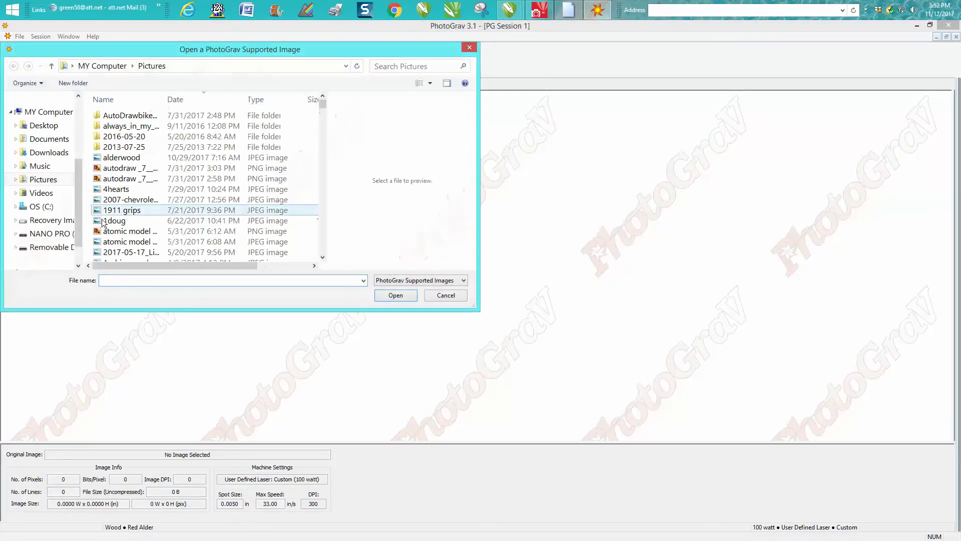
text(pho)
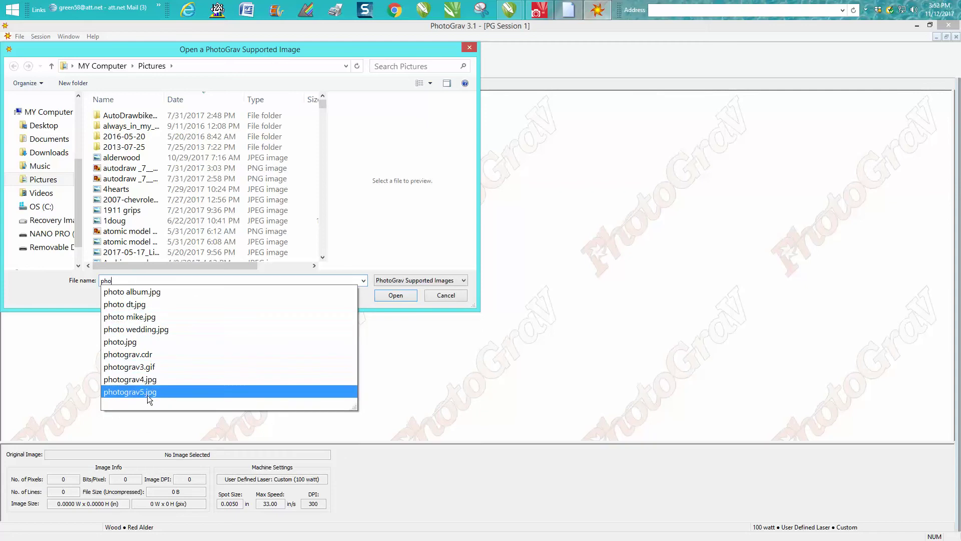
click(149, 392)
click(390, 295)
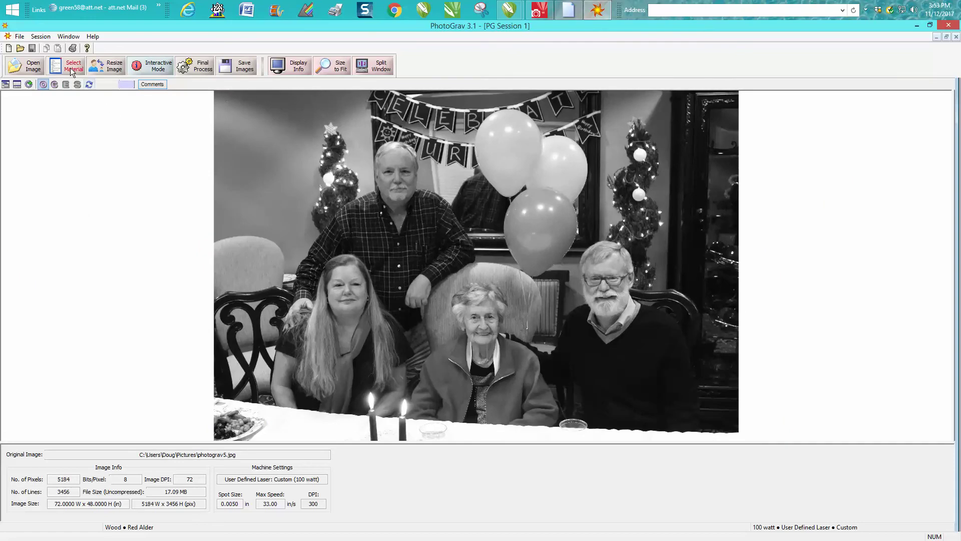
click(71, 71)
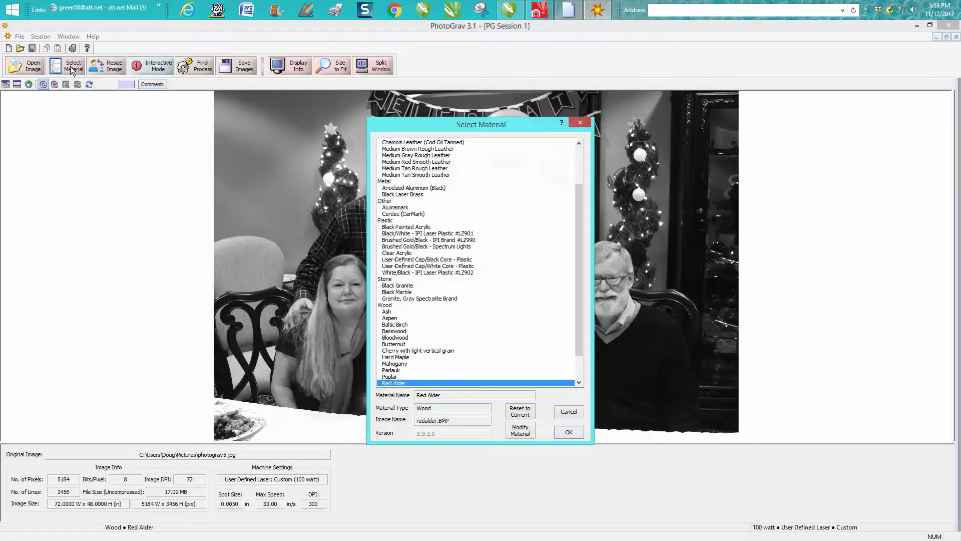
- Choose Black Granite as material and resample the photo to 12-inch width at 300 dpi
click(403, 286)
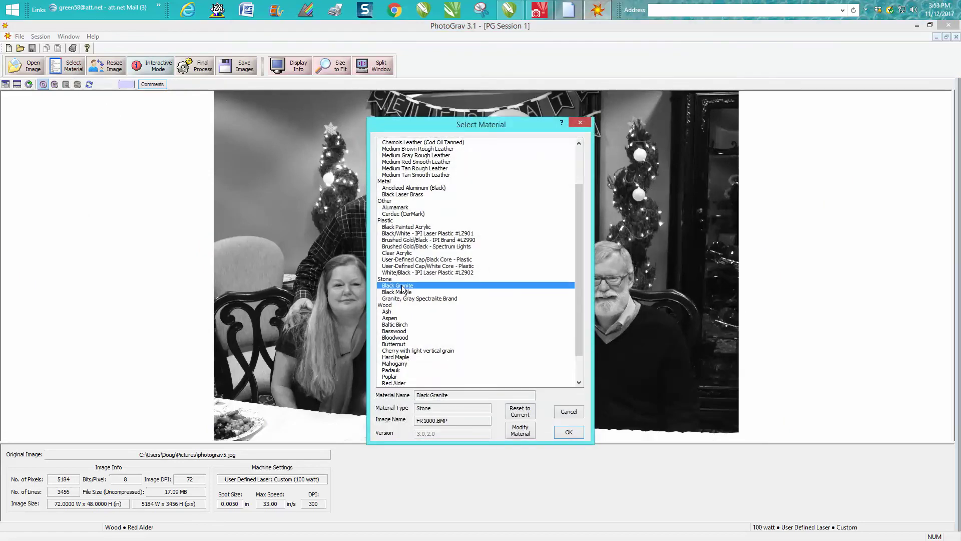
click(569, 432)
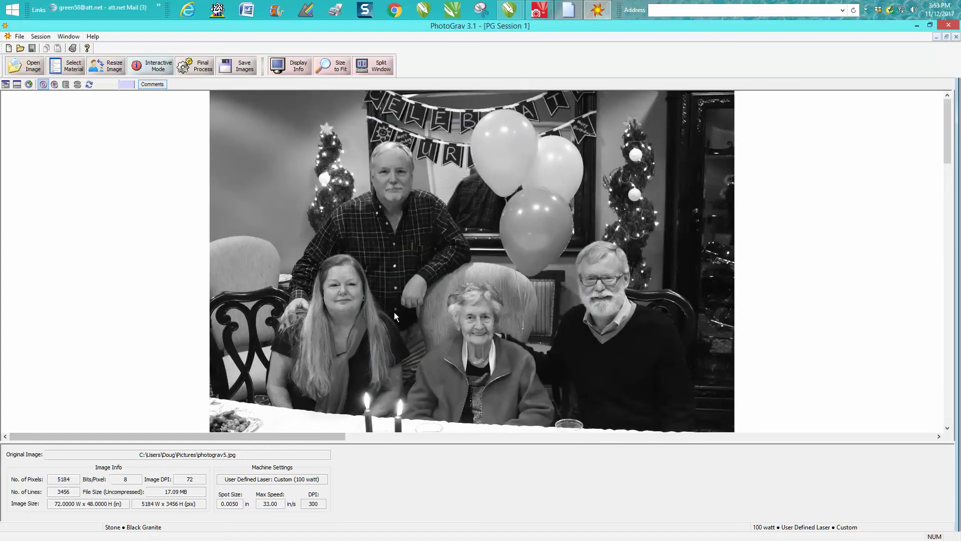
click(114, 66)
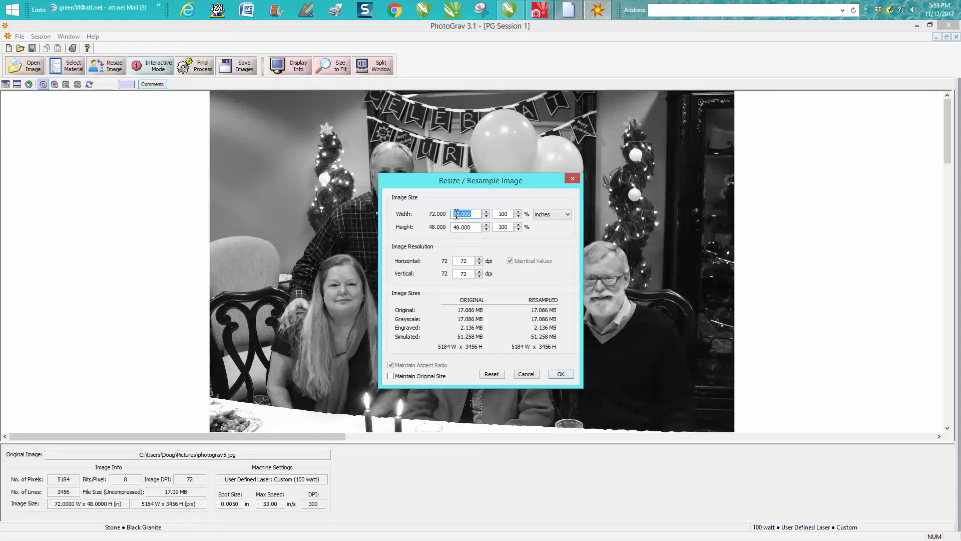
double_click(463, 261)
text(300)
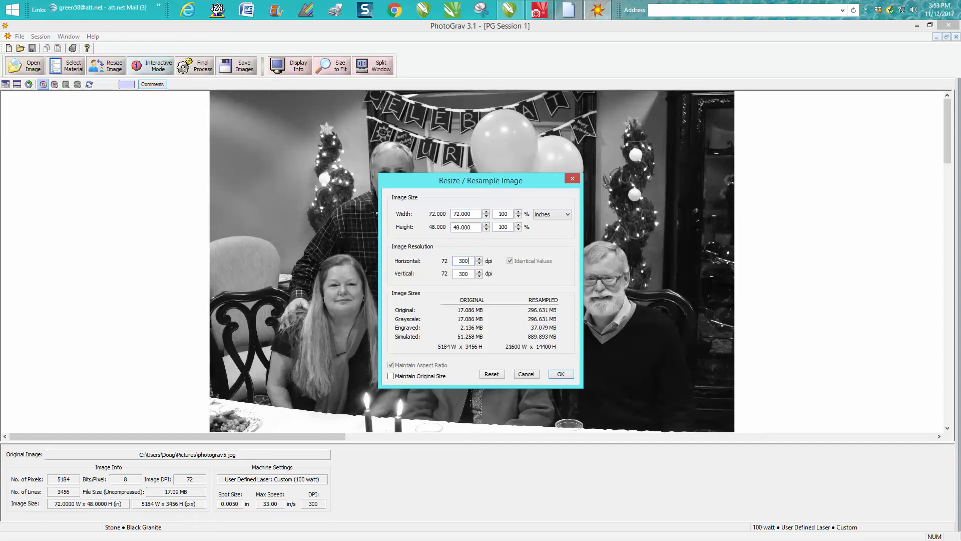
drag(475, 214, 447, 212)
text(12)
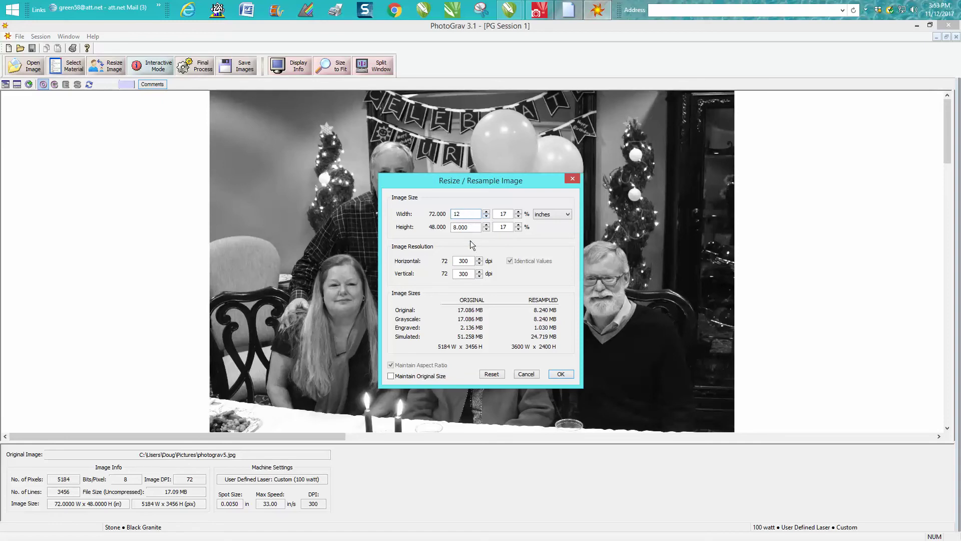
click(558, 372)
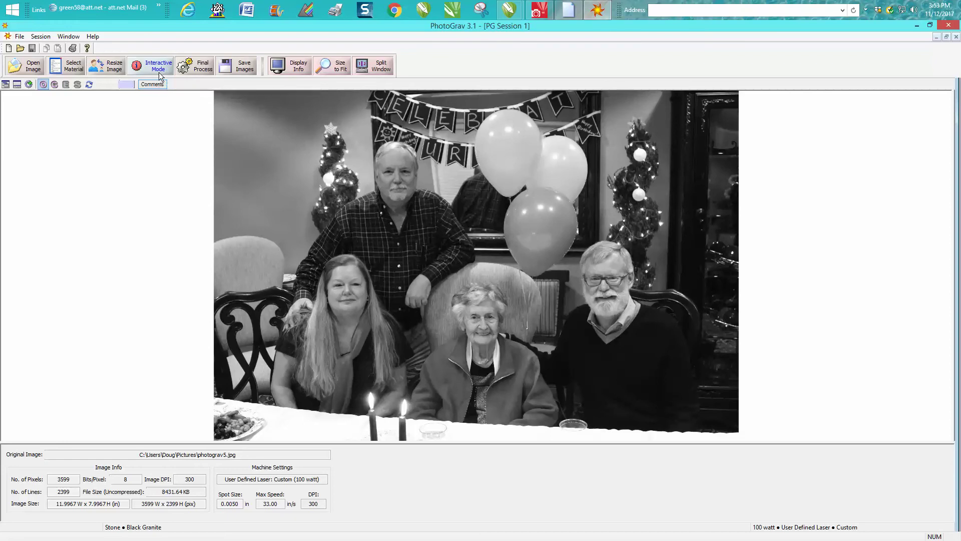
- Run Final Process, save the Engraved image as photograv5 (ENGR), and minimize PhotoGrav
click(198, 68)
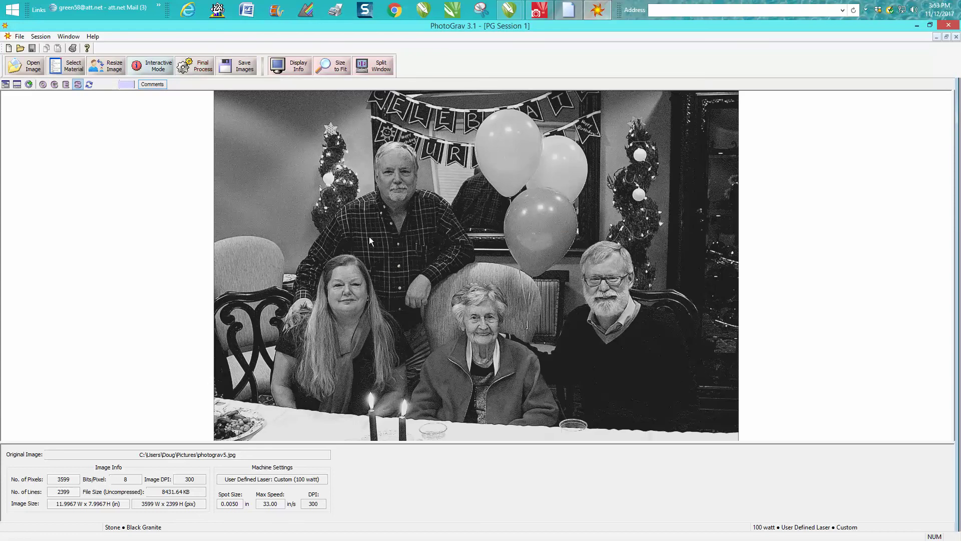
click(247, 68)
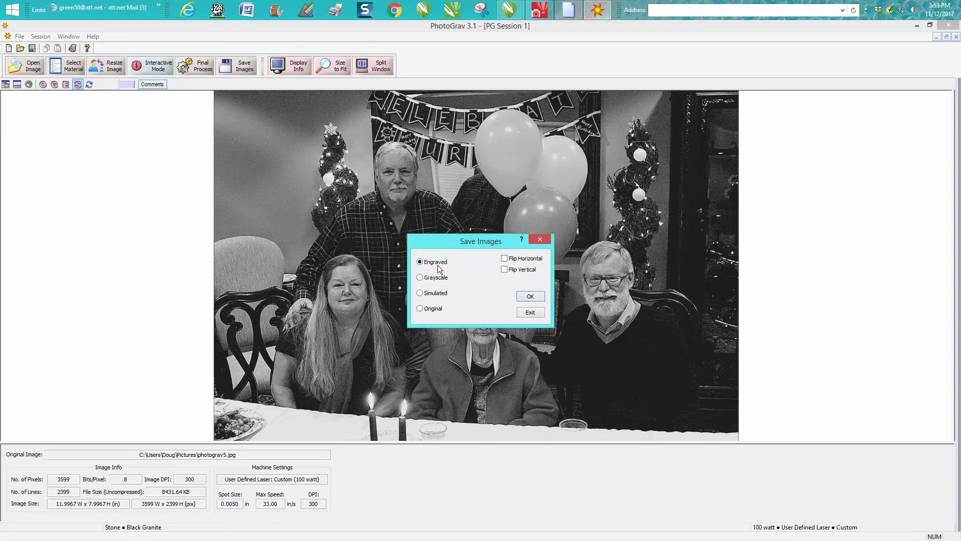
click(531, 297)
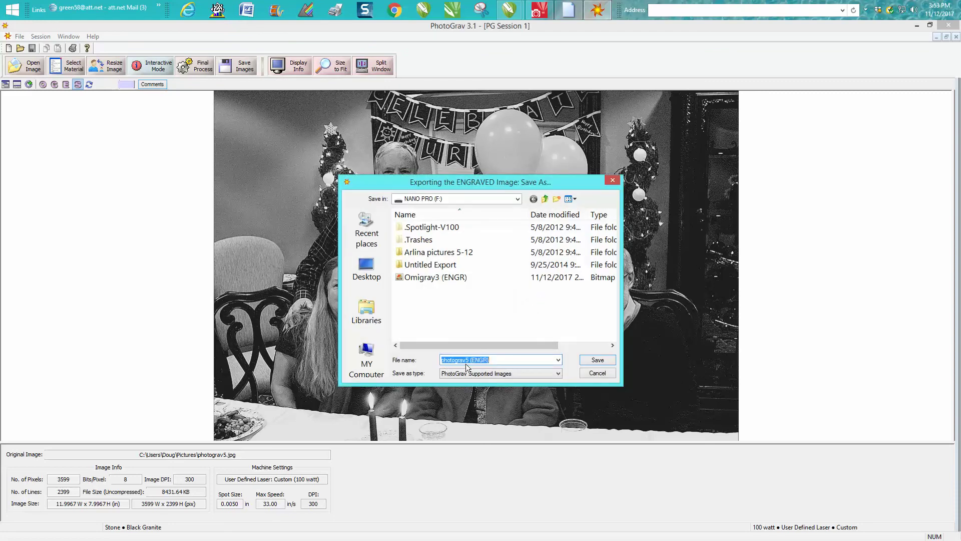
click(597, 361)
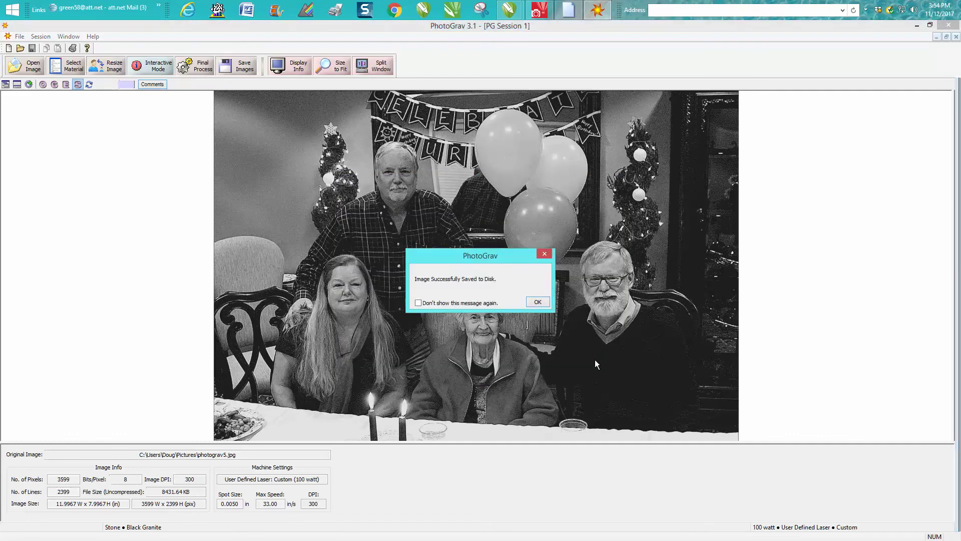
click(542, 301)
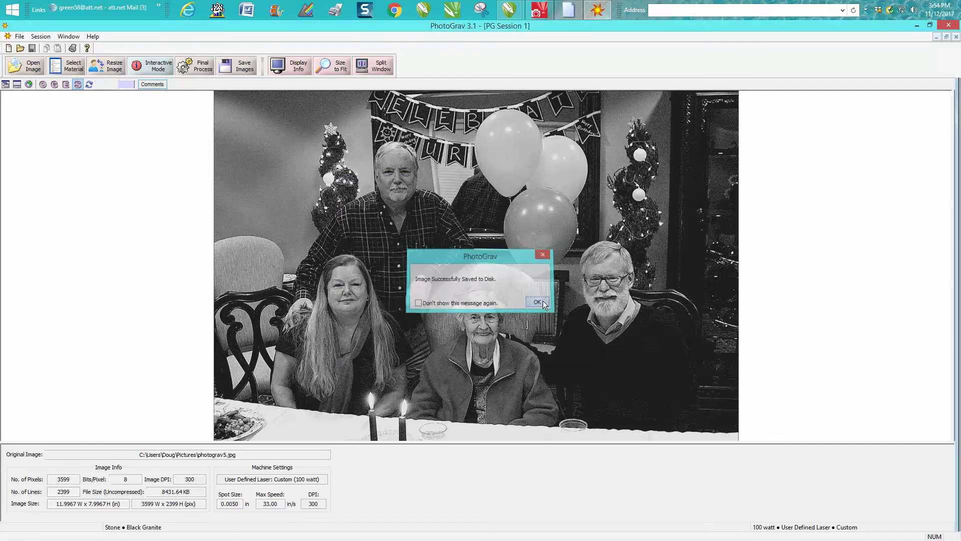
click(917, 28)
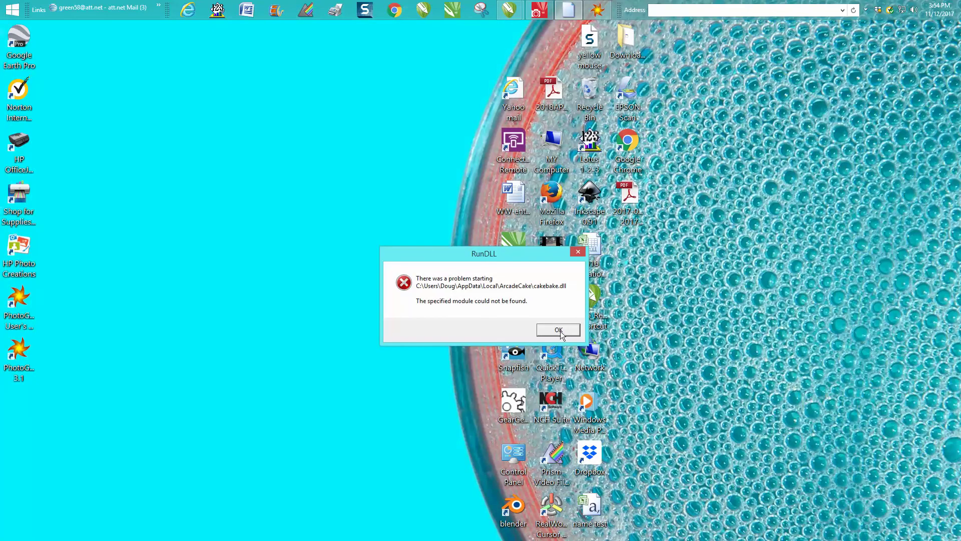
click(513, 7)
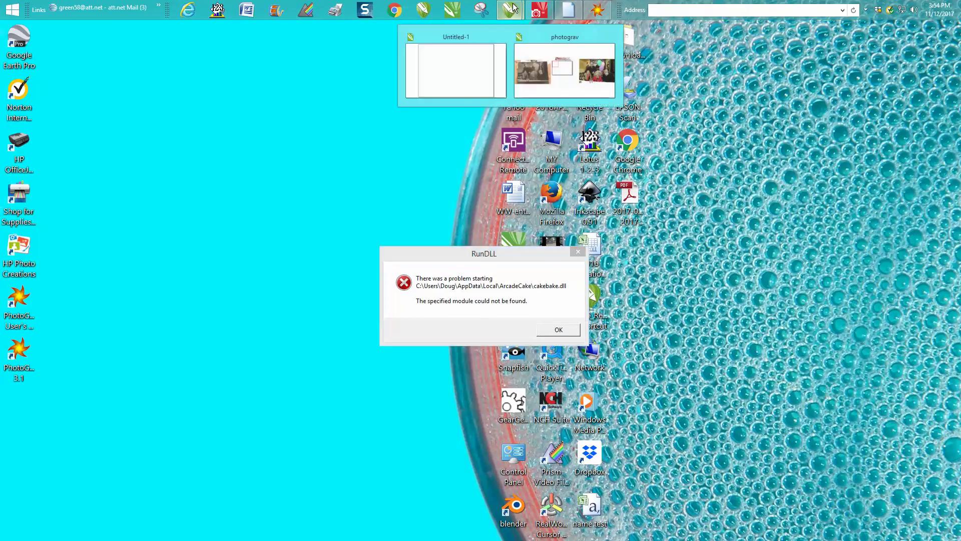
- Restore the photograv document and import photograv5 (ENGR).bmp from NANO PRO (F:), sized 11.997 × 7.997 in
click(575, 47)
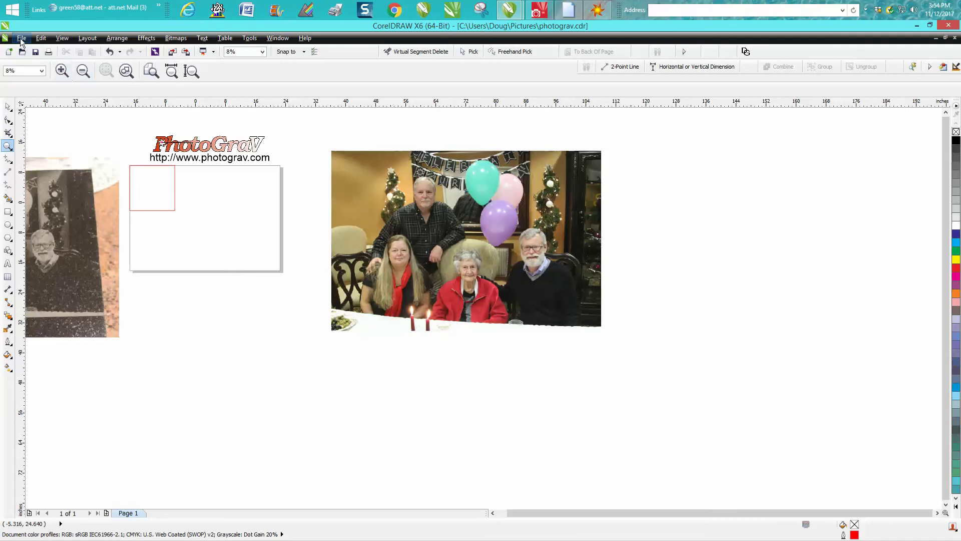
click(20, 38)
click(35, 187)
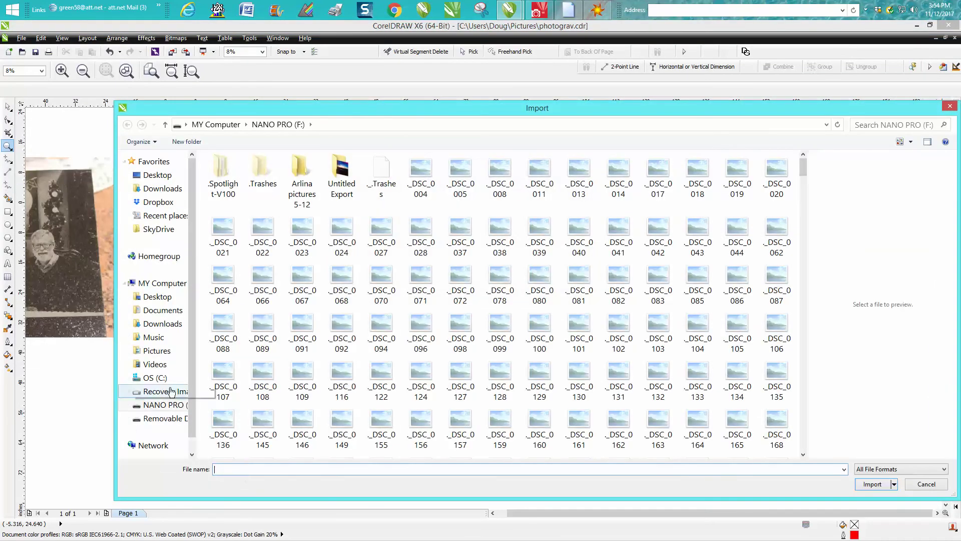
click(160, 351)
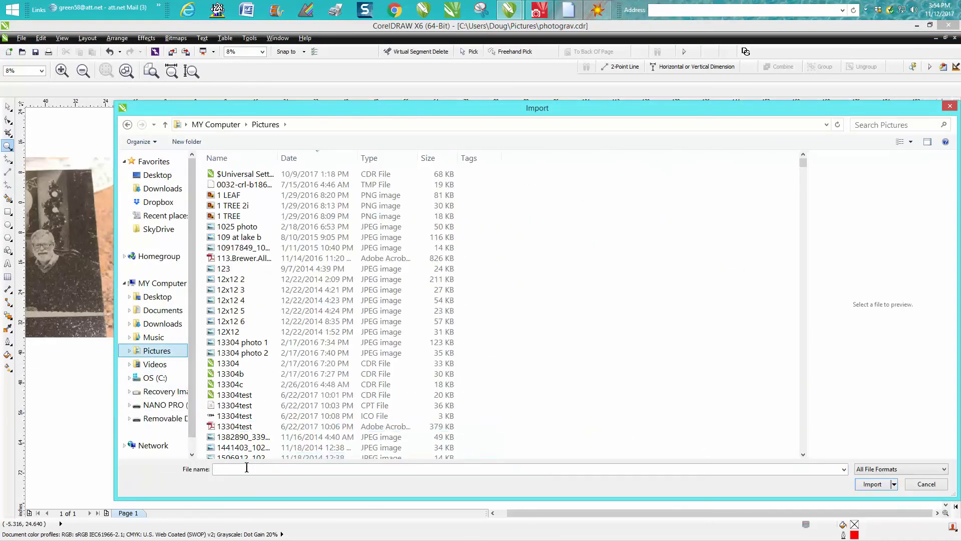
click(246, 469)
text(pho)
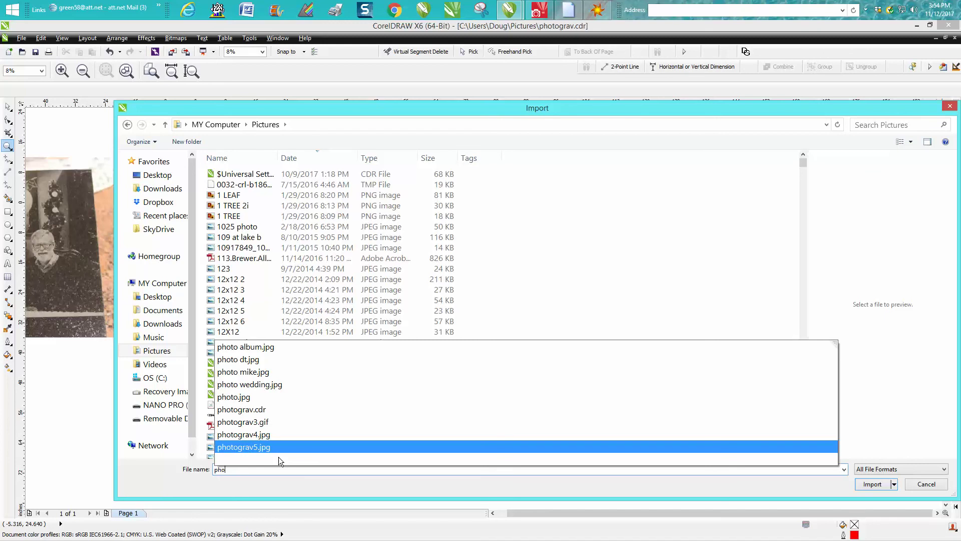
click(164, 405)
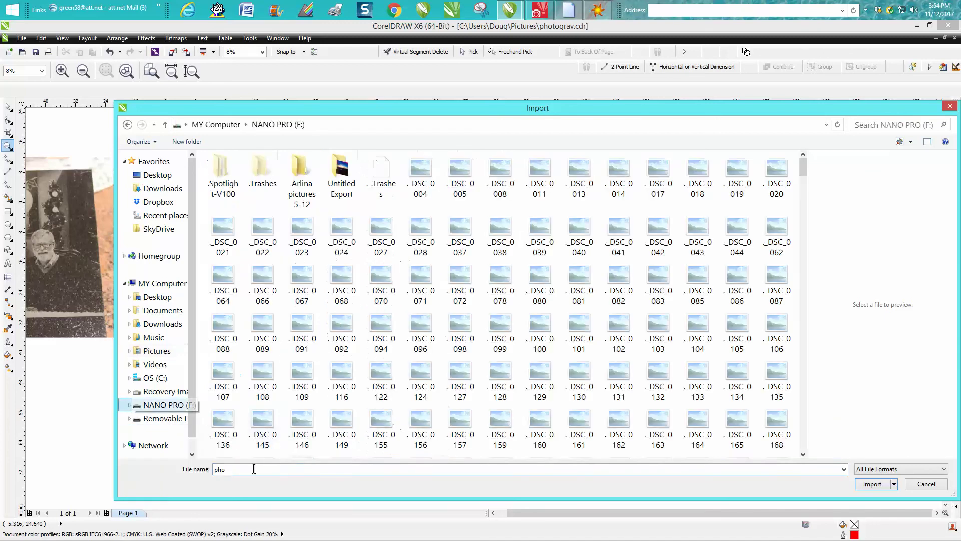
text(pho)
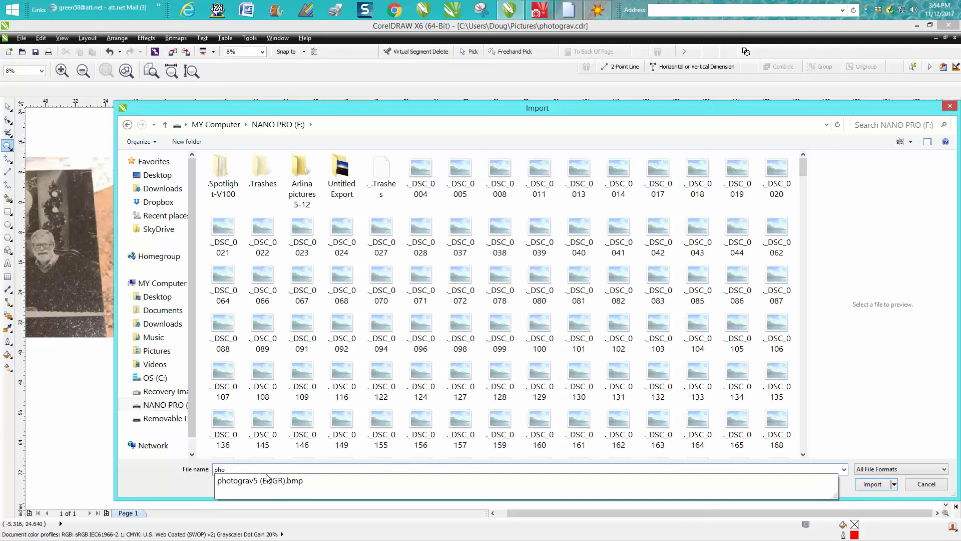
click(270, 478)
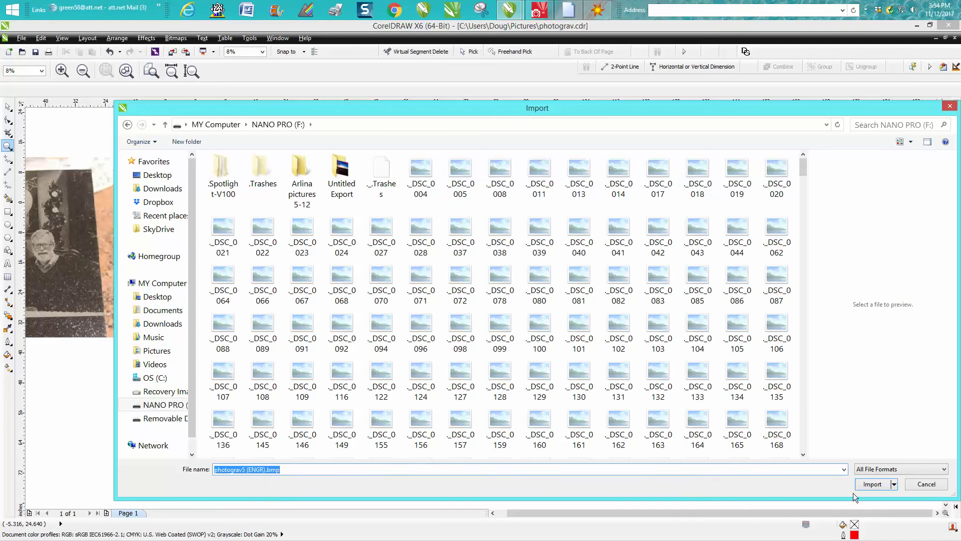
click(871, 484)
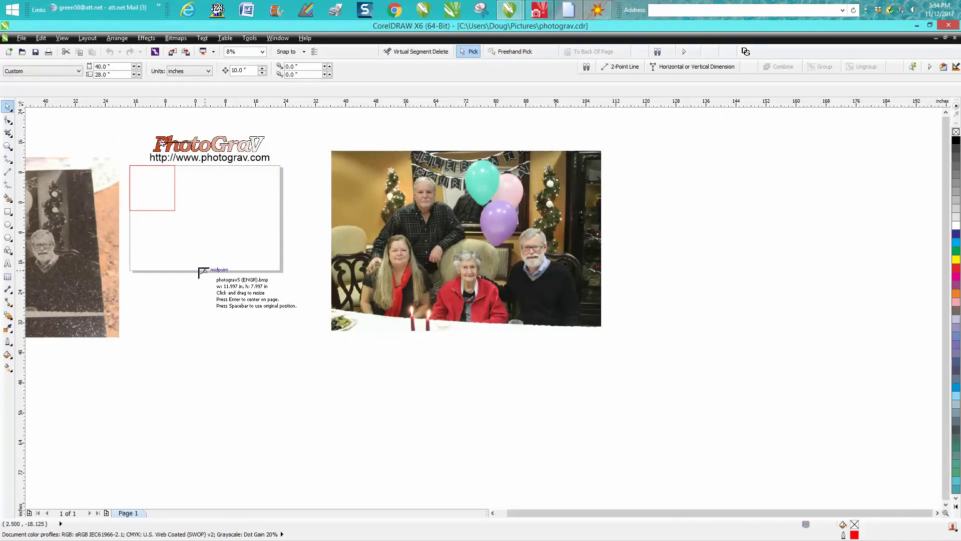
- Drop the engraving bitmap on the page at its original 11.997 × 7.997-inch size
click(153, 247)
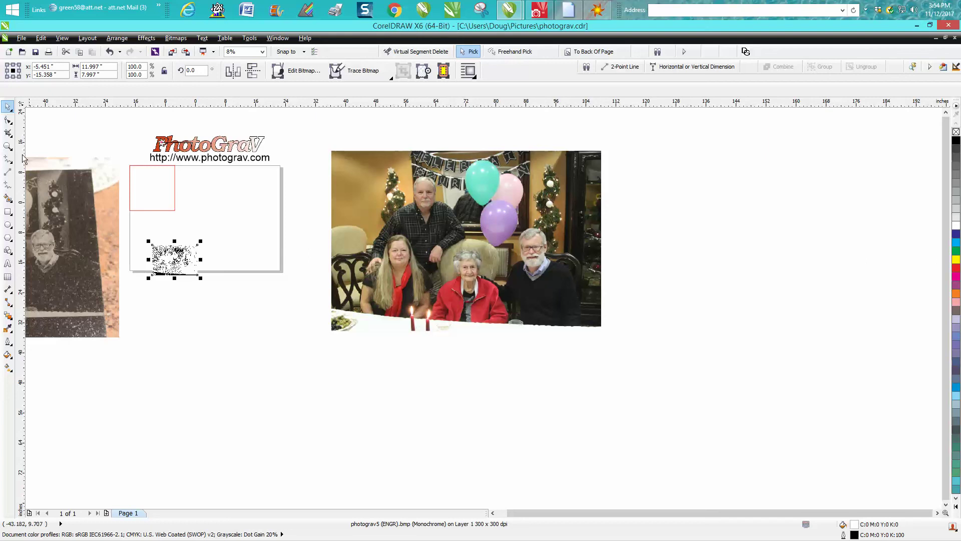